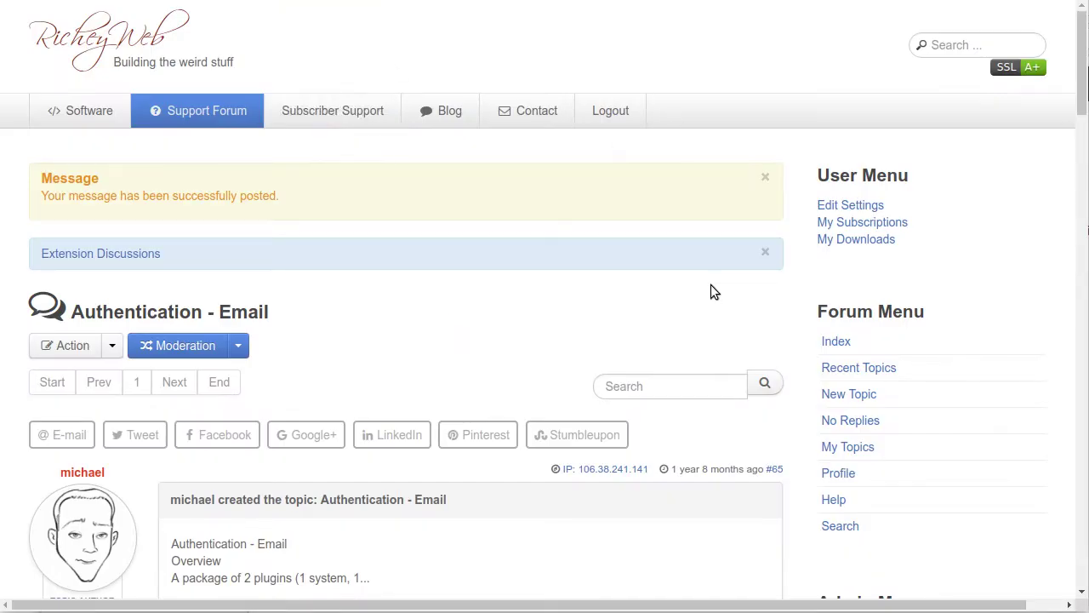
# - Find the overridable language strings in the Authentication - Email topic and copy the constant MOD_LOGIN_VALUE_USERNAME
pyautogui.scroll(-10, 655, 287)
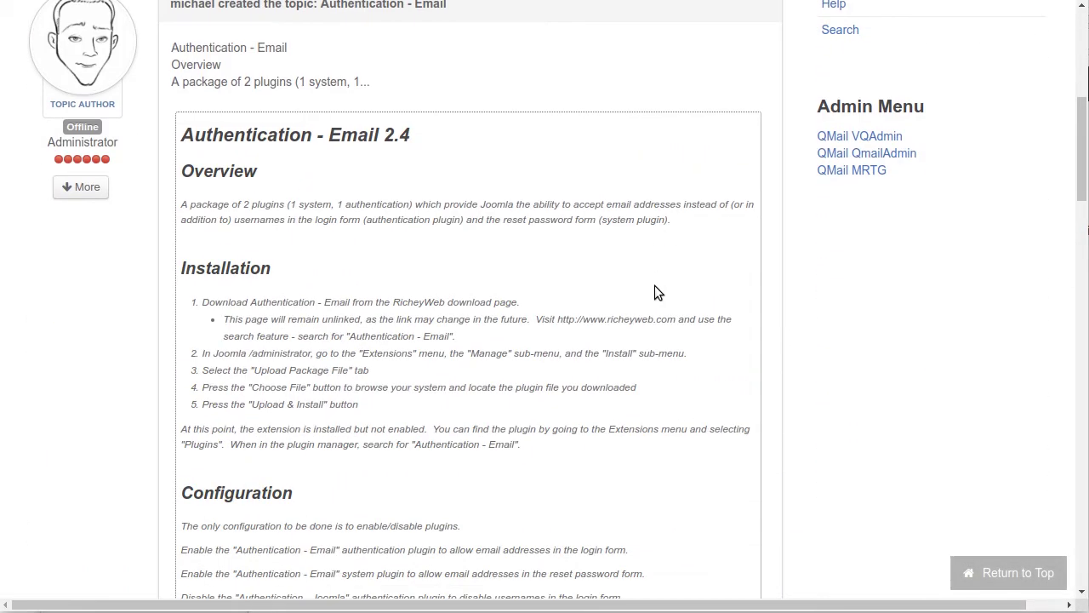
pyautogui.scroll(-2, 655, 284)
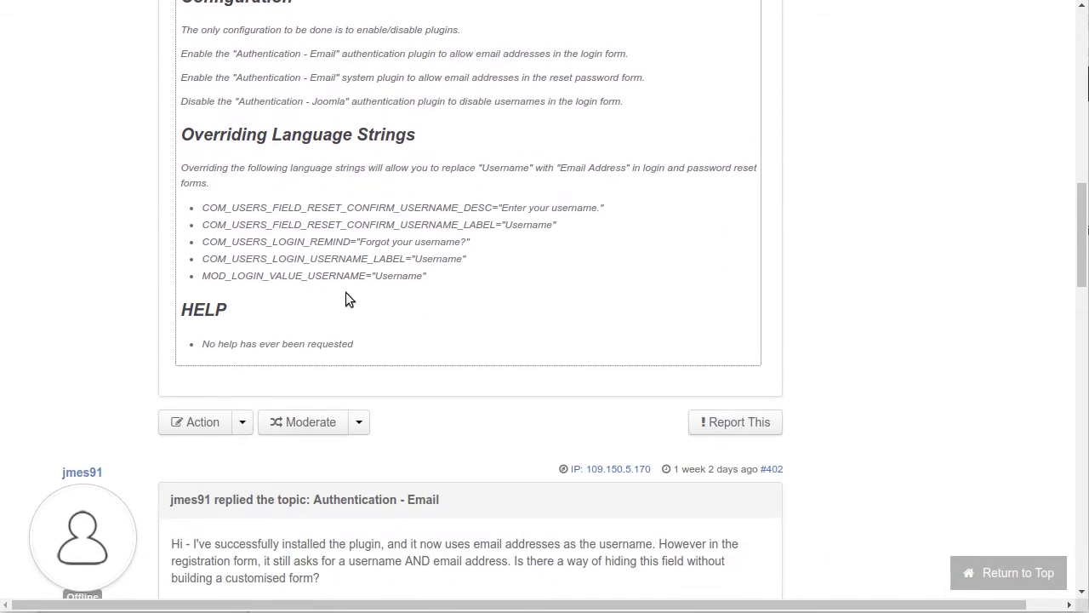
pyautogui.moveTo(431, 276); pyautogui.dragTo(190, 211)
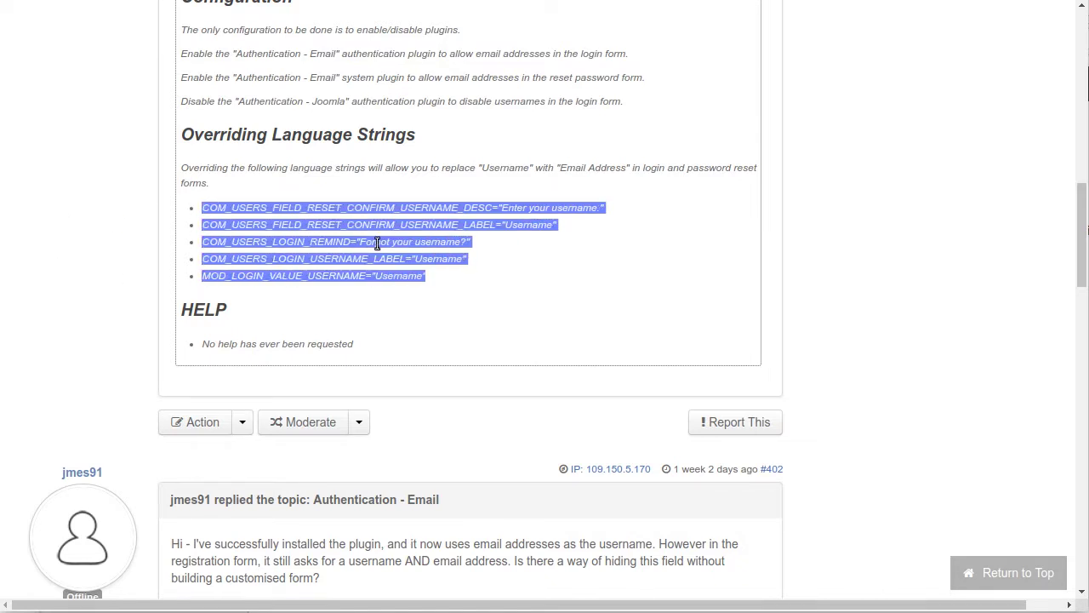
pyautogui.click(450, 275)
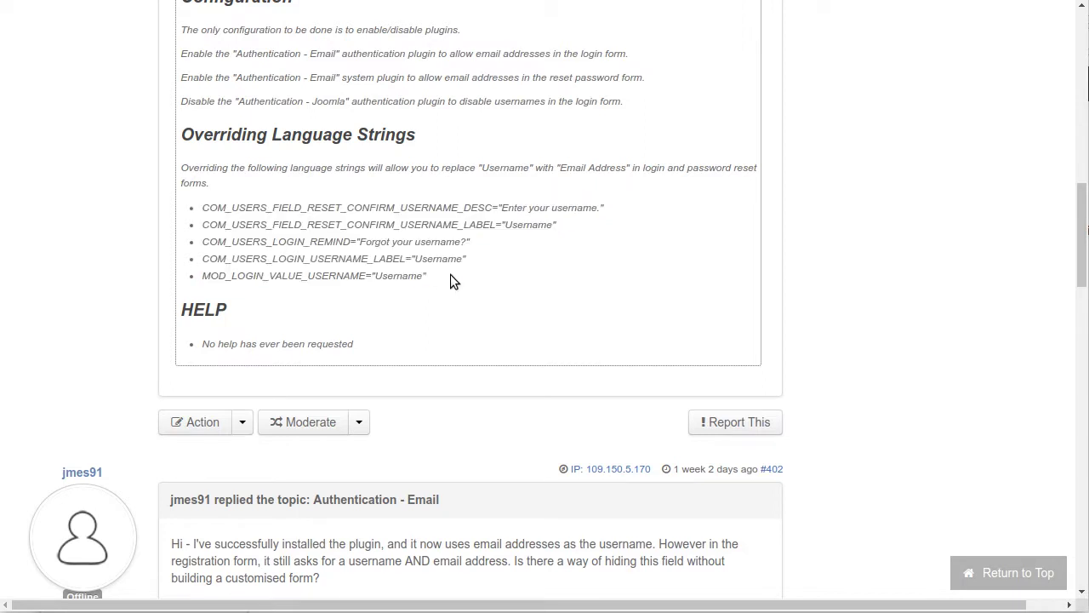
pyautogui.doubleClick(214, 276)
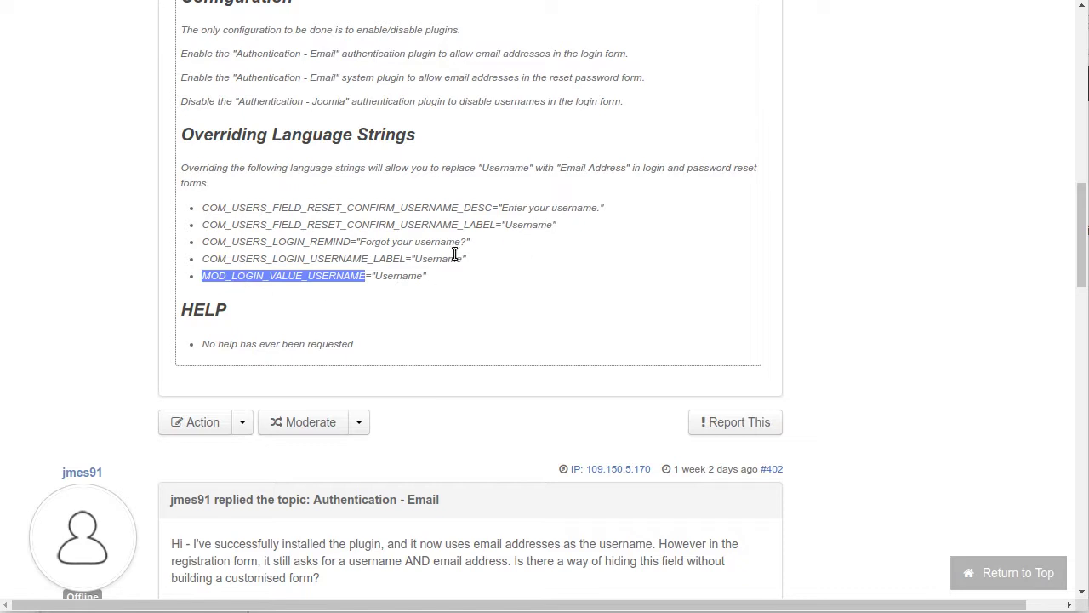
pyautogui.doubleClick(252, 277)
pyautogui.hotkey('ctrl', 'c')
# - Switch to the Joomla administrator page and open the language Overrides list
pyautogui.hotkey('ctrl', 'Tab')
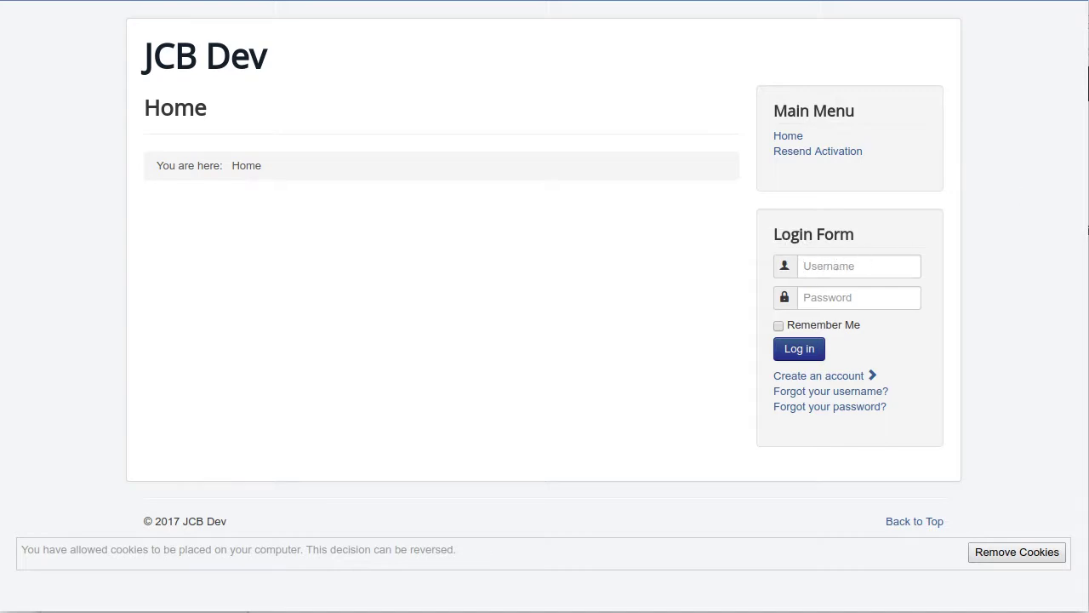
pyautogui.hotkey('ctrl', 'Tab')
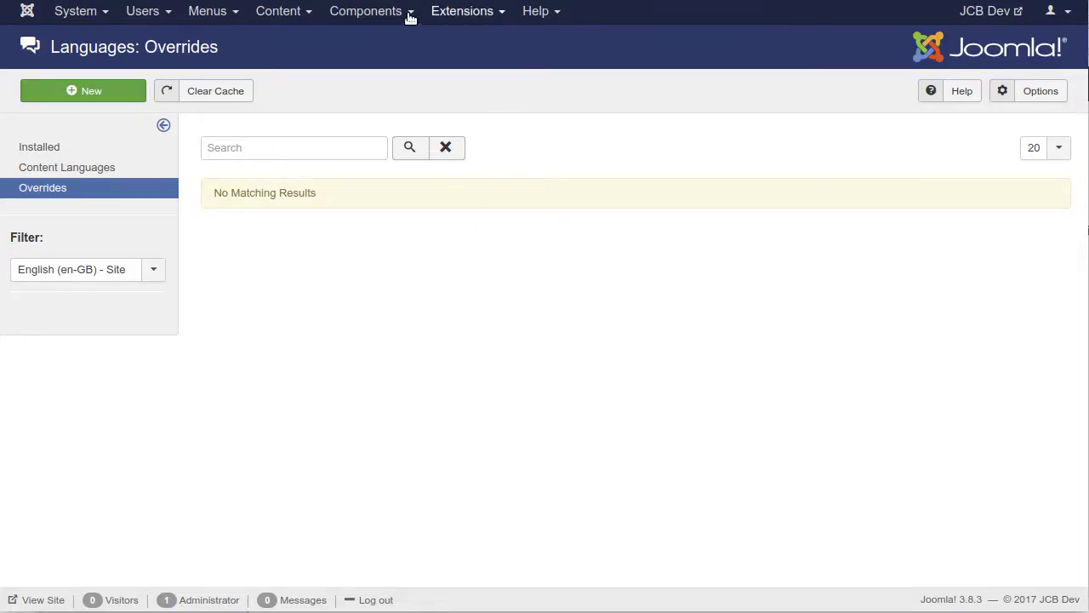
pyautogui.click(463, 11)
pyautogui.moveTo(493, 139)
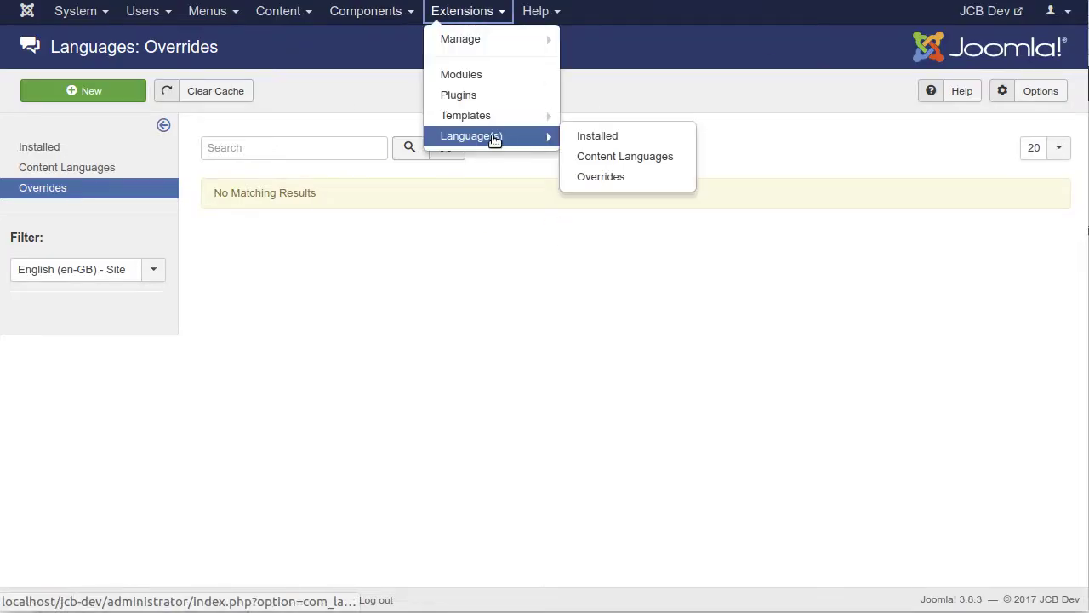
pyautogui.click(609, 179)
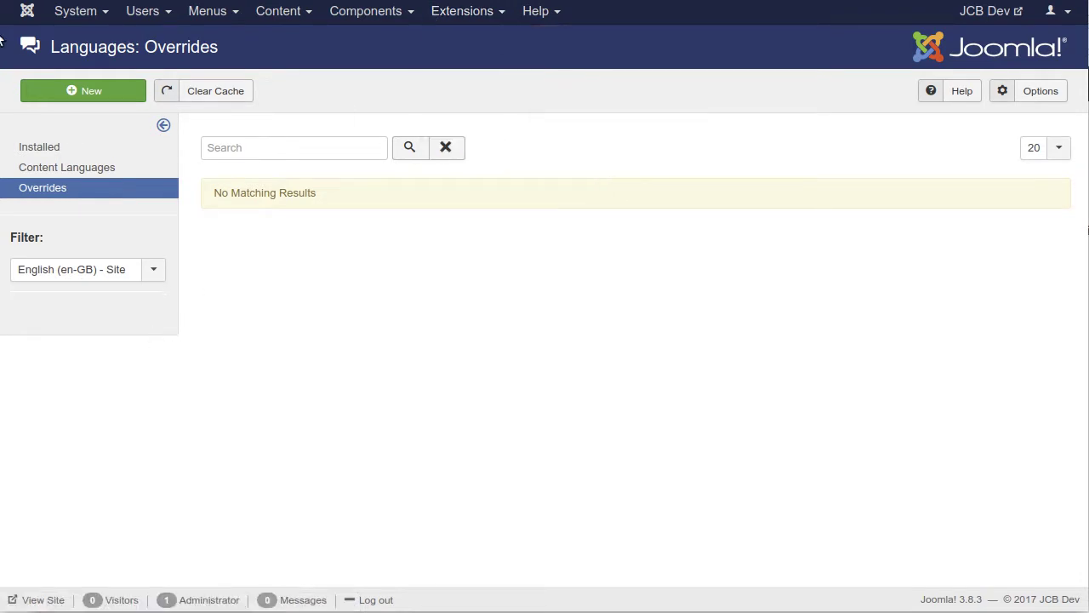
# - Filter the overrides by English (en-GB) - Site and start a new override
pyautogui.click(82, 95)
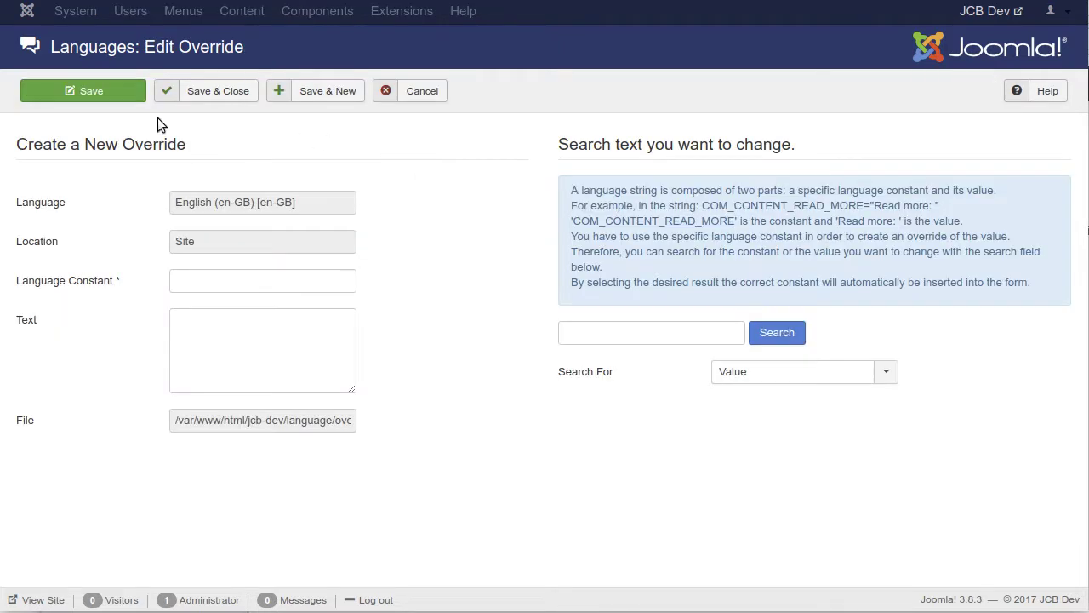
pyautogui.click(434, 91)
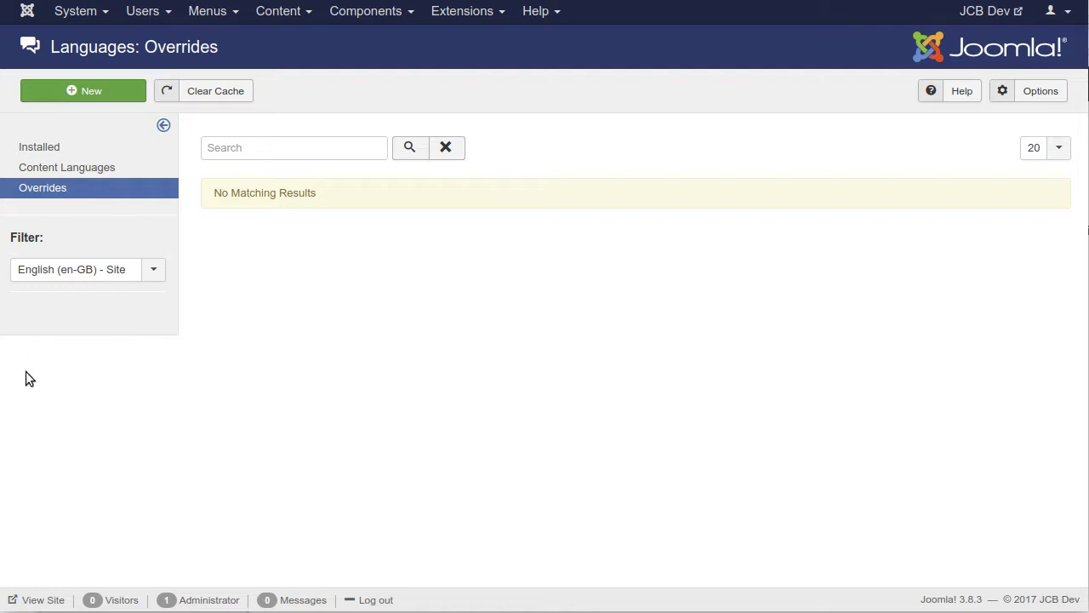
pyautogui.click(154, 272)
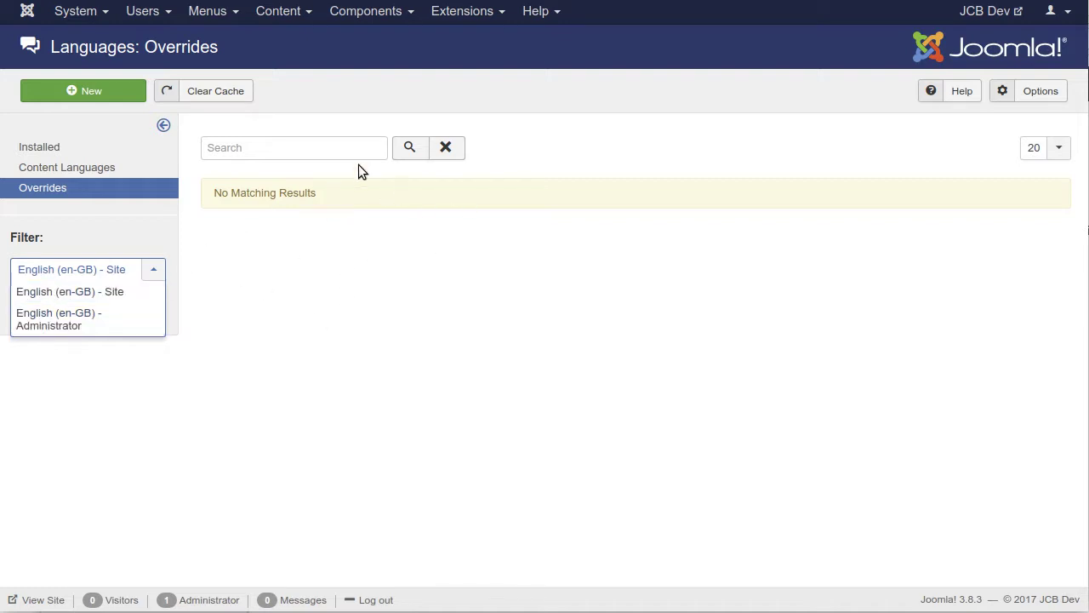
pyautogui.click(88, 292)
pyautogui.click(76, 90)
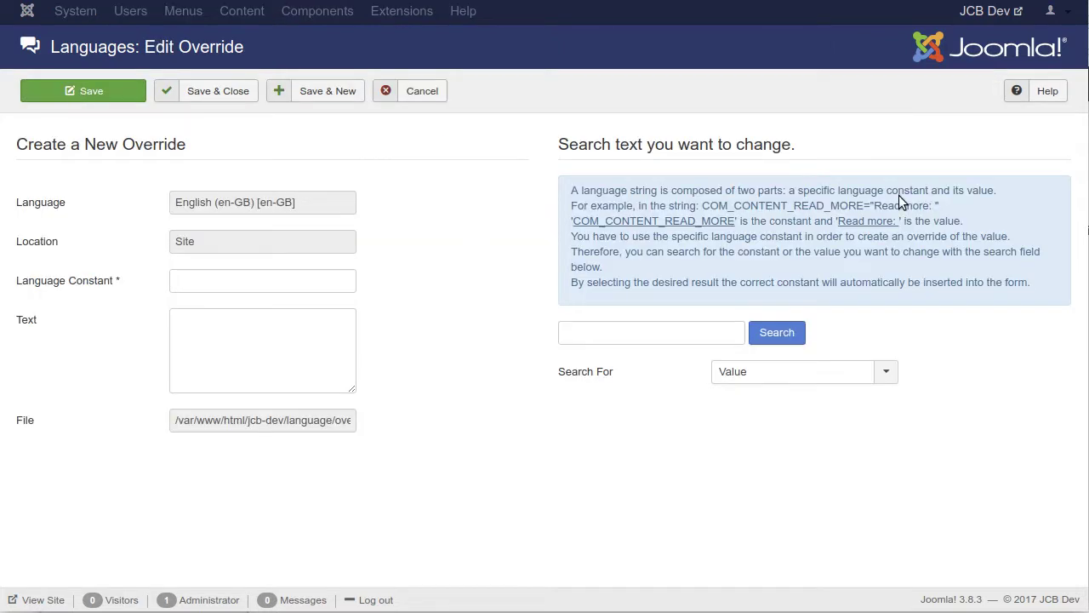
# - Search the language string values for "Username" and look through the matching constants
pyautogui.click(678, 334)
pyautogui.write('Username')
pyautogui.click(803, 330)
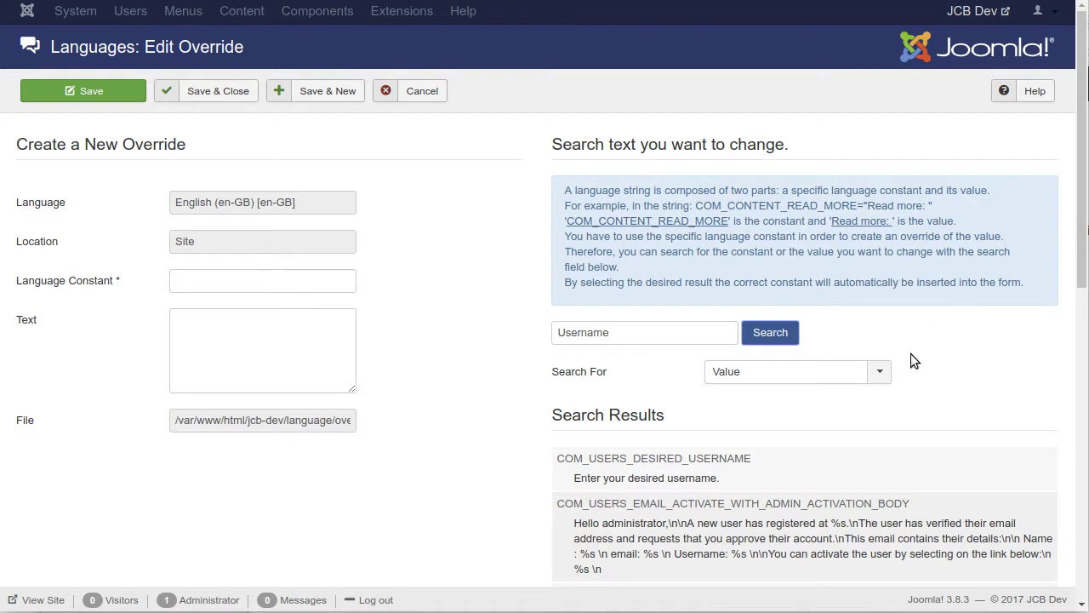
pyautogui.scroll(-3, 911, 353)
pyautogui.scroll(-6, 899, 368)
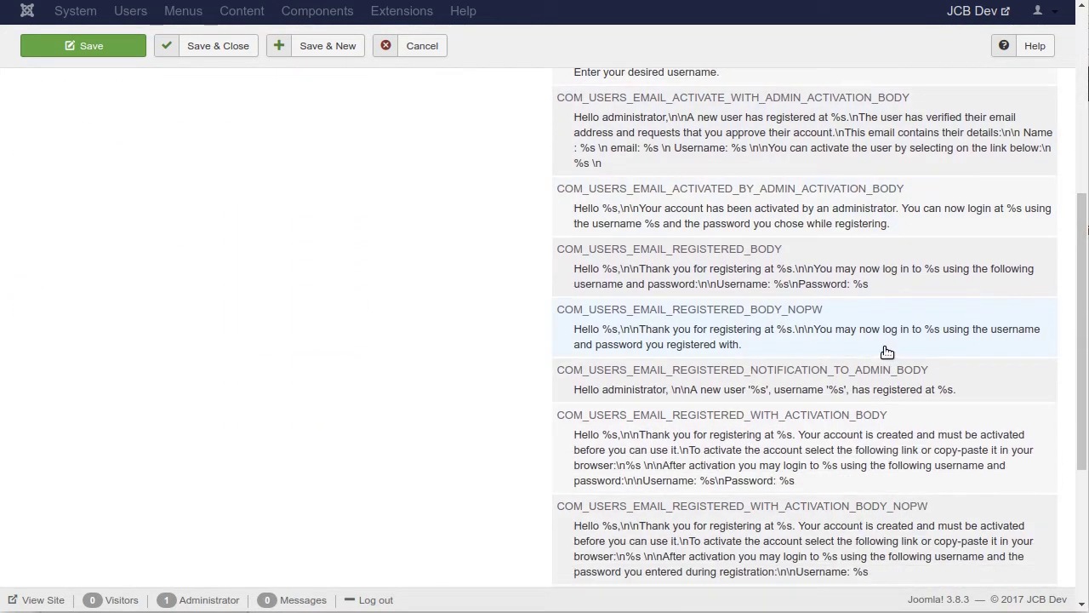
pyautogui.scroll(-4, 885, 350)
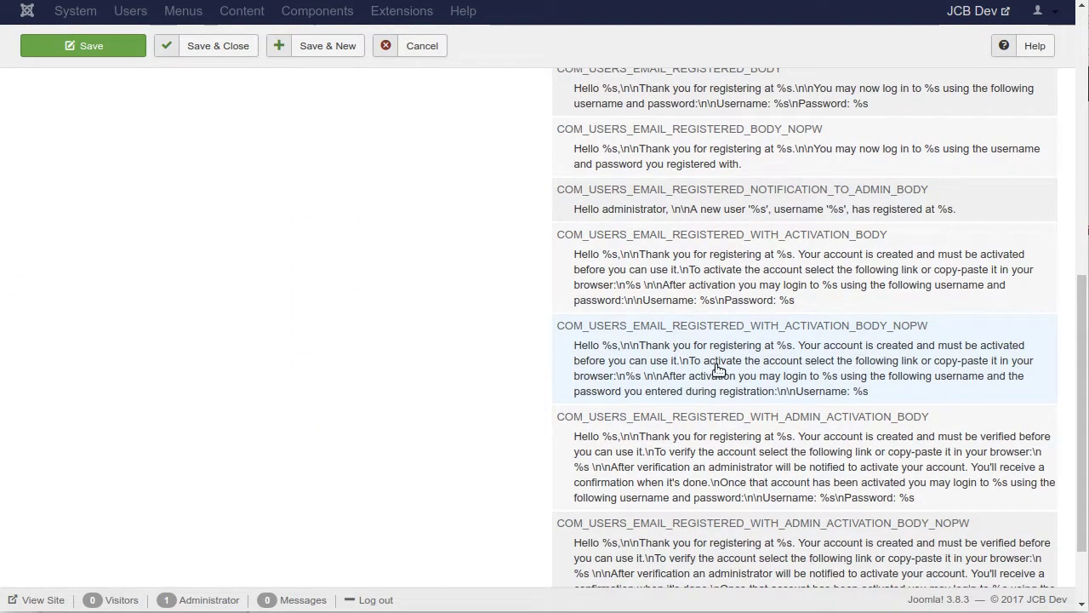
pyautogui.scroll(-3, 710, 378)
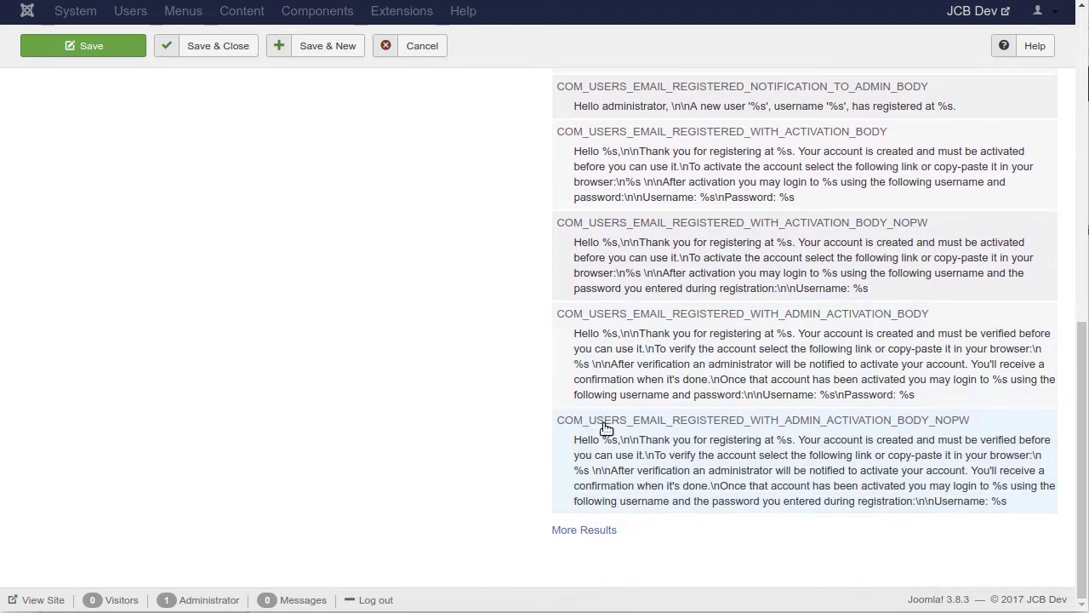
pyautogui.scroll(20, 449, 369)
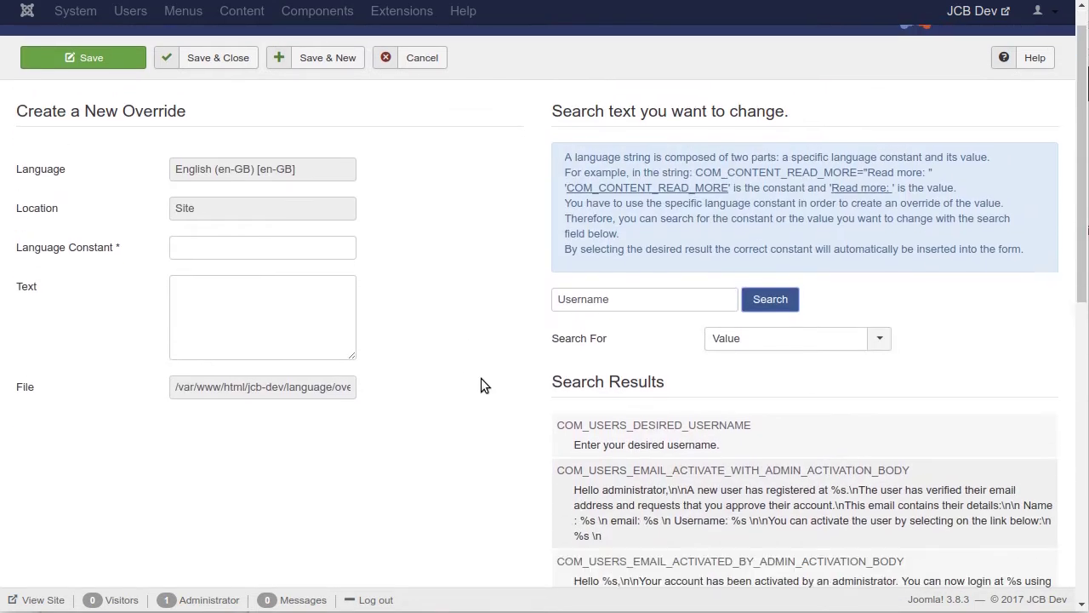
pyautogui.scroll(-15, 502, 390)
pyautogui.click(591, 521)
pyautogui.scroll(5, 437, 390)
# - Fill in the override with the copied constant MOD_LOGIN_VALUE_USERNAME and the text "Email Address", and save and close it
pyautogui.click(229, 280)
pyautogui.hotkey('ctrl', 'v')
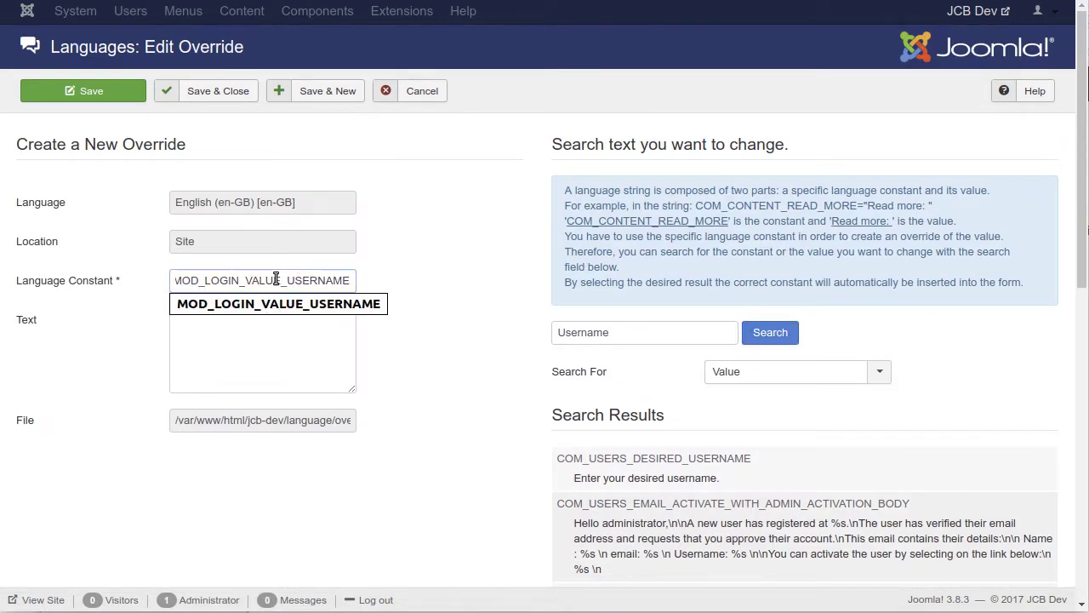
pyautogui.click(439, 370)
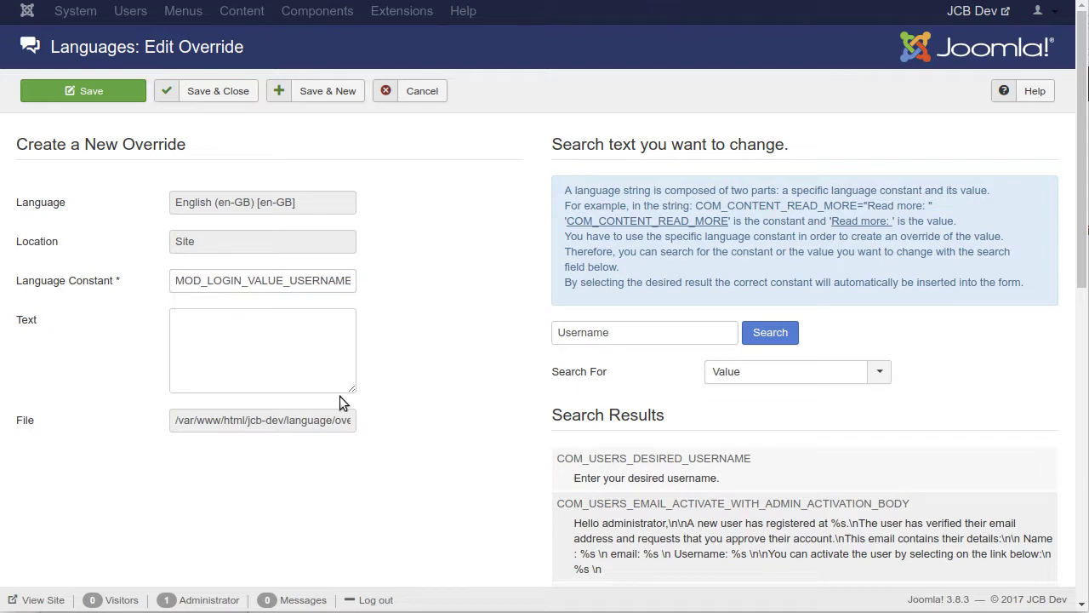
pyautogui.press('Tab')
pyautogui.write('Email Address')
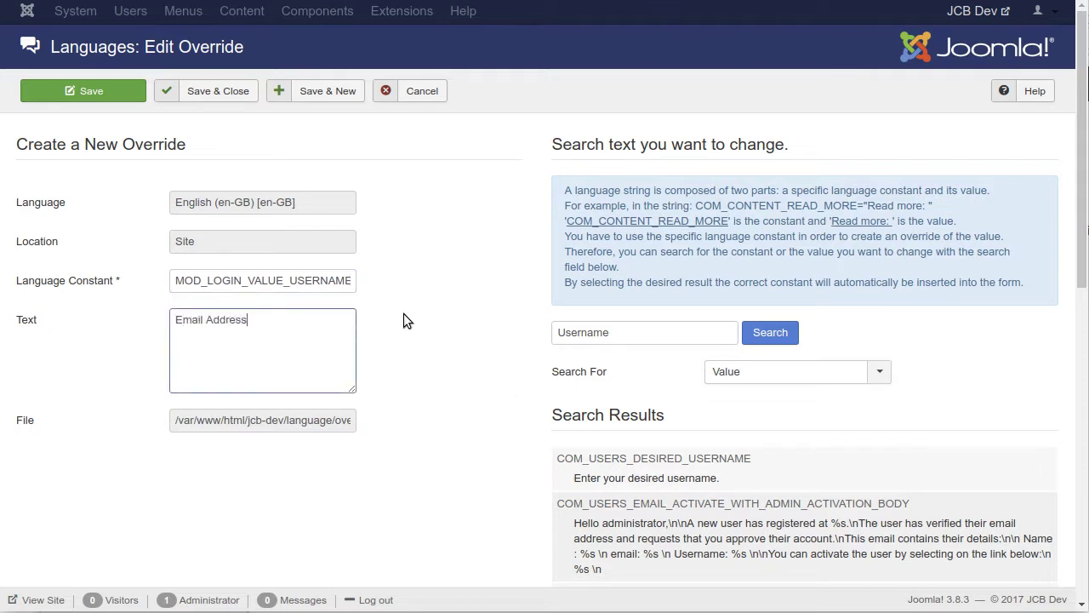
pyautogui.click(400, 368)
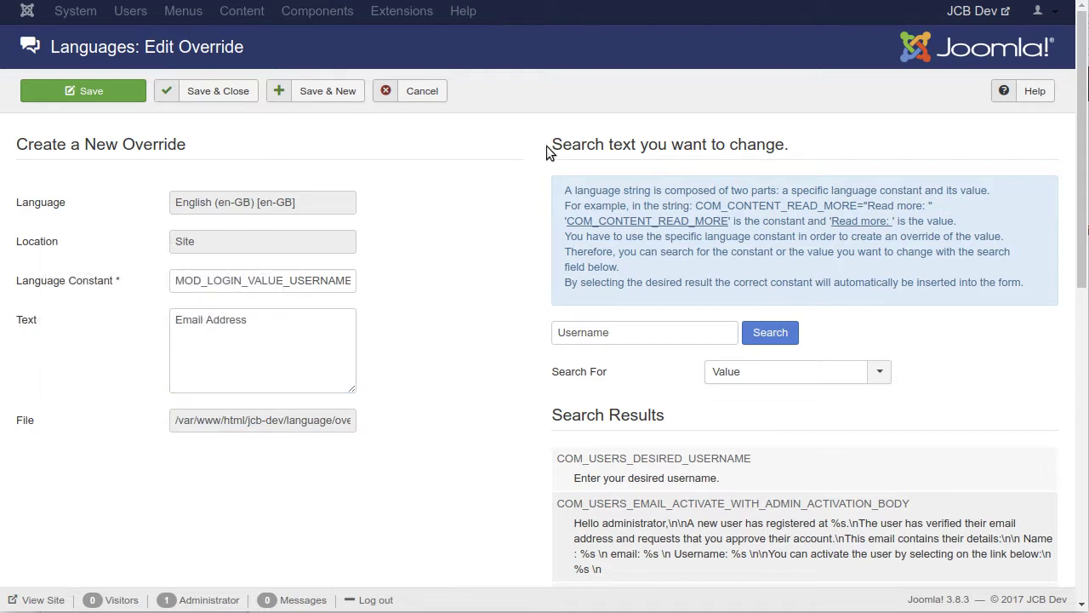
pyautogui.click(190, 91)
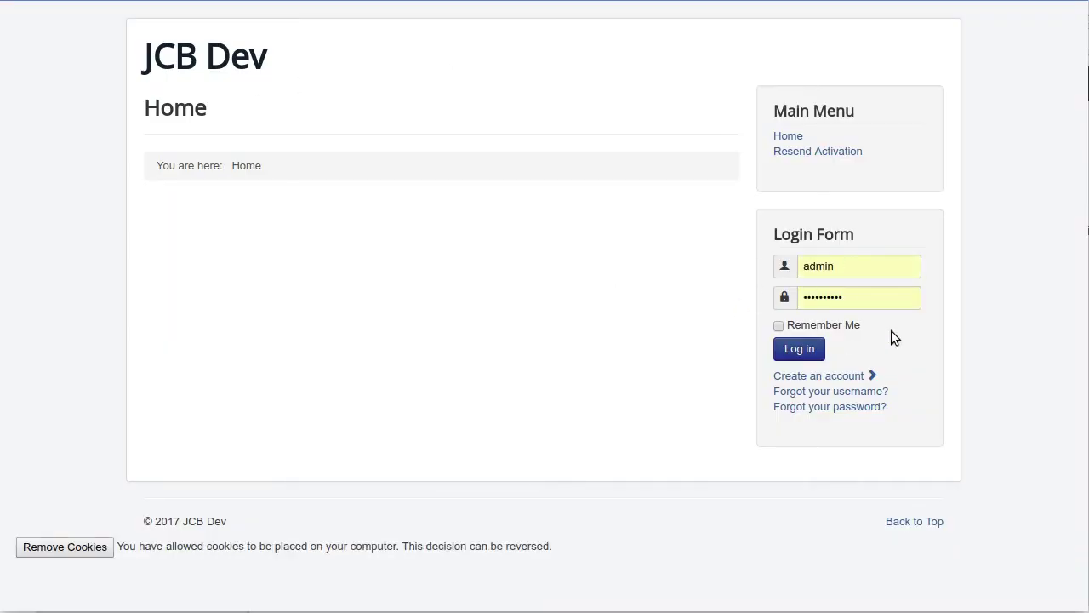
# - Clear the autofilled username and password in the home page's login form to check the field placeholders
pyautogui.doubleClick(869, 270)
pyautogui.press('Delete')
pyautogui.press('Tab')
pyautogui.press('Delete')
pyautogui.click(647, 274)
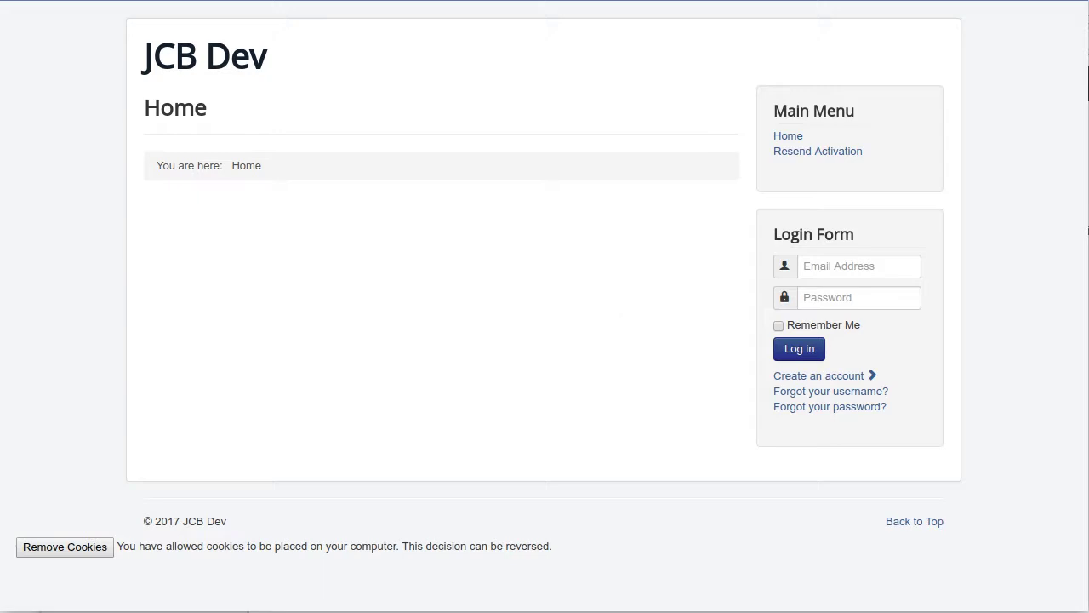
# - Open the forgotten-password page and the forgotten-username page to check their field labels
pyautogui.click(814, 407)
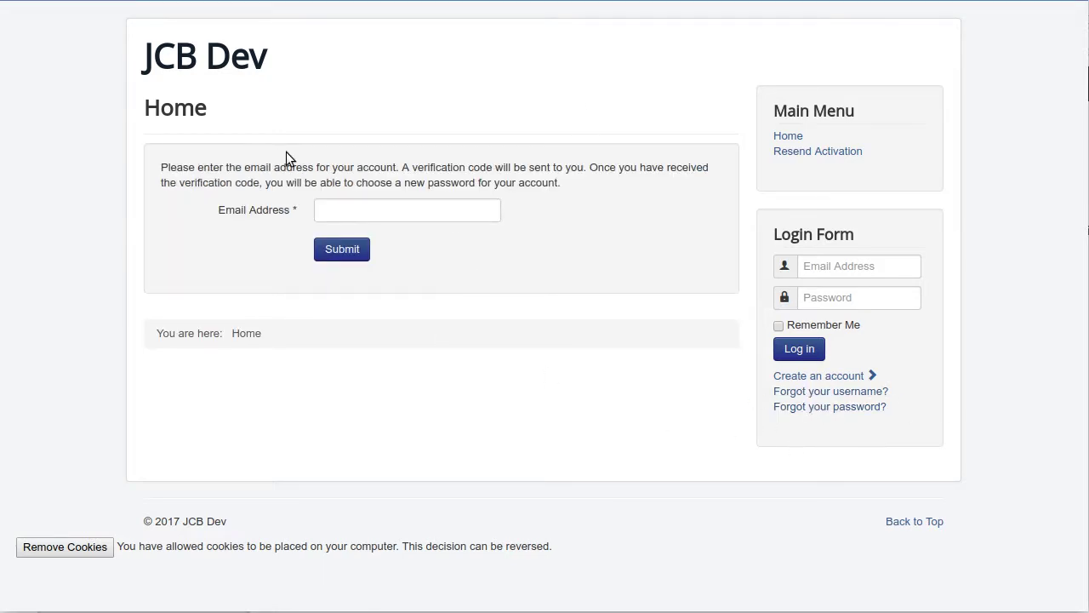
pyautogui.moveTo(255, 211)
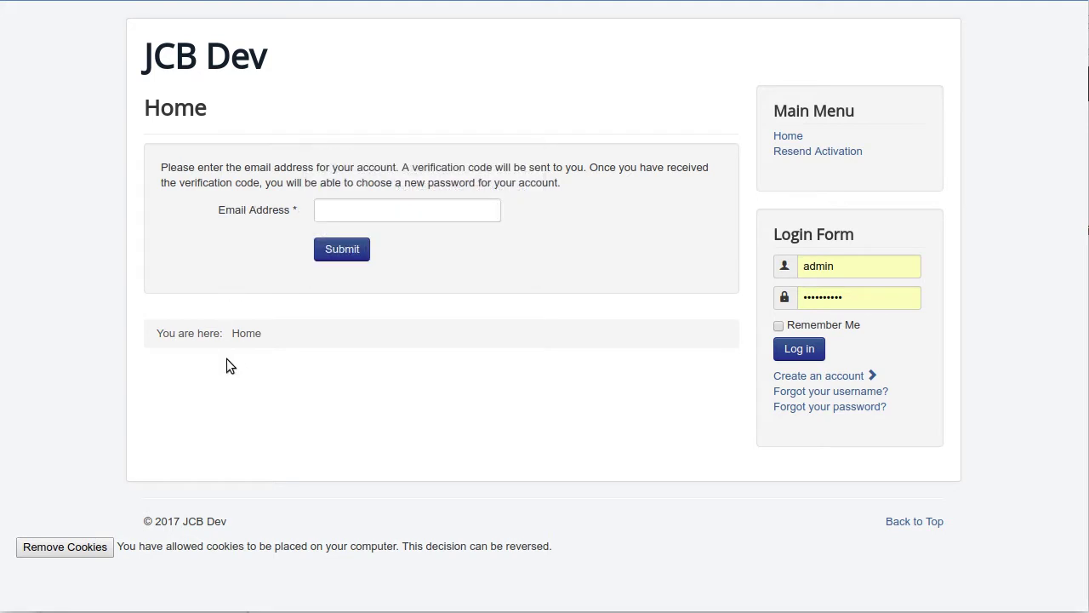
pyautogui.click(830, 391)
pyautogui.moveTo(241, 218)
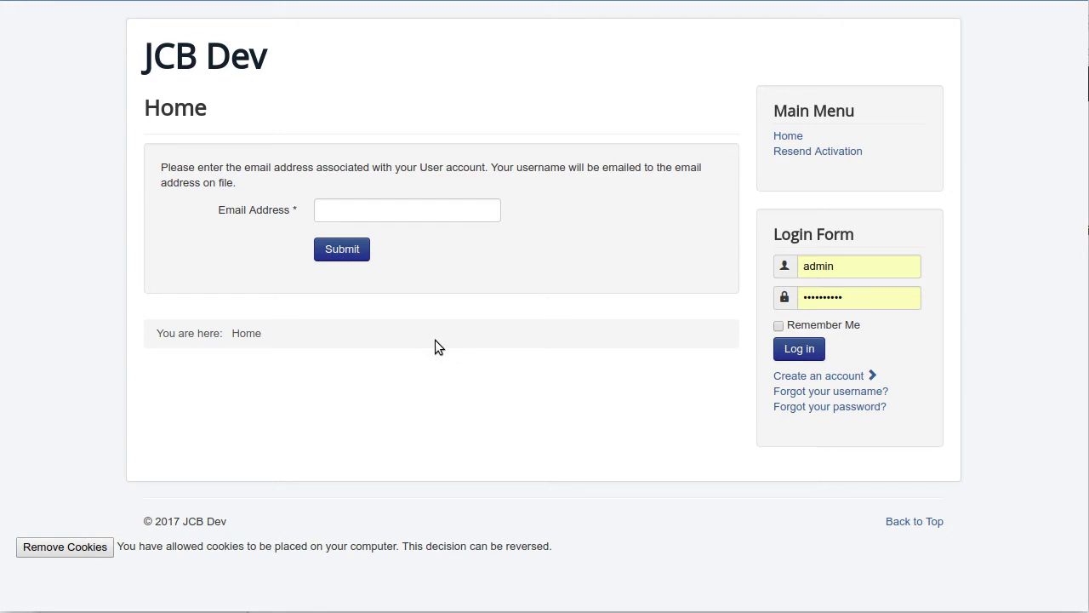
# - Clear the autofilled credentials from the login form beside the username reminder to check its placeholders again
pyautogui.doubleClick(866, 259)
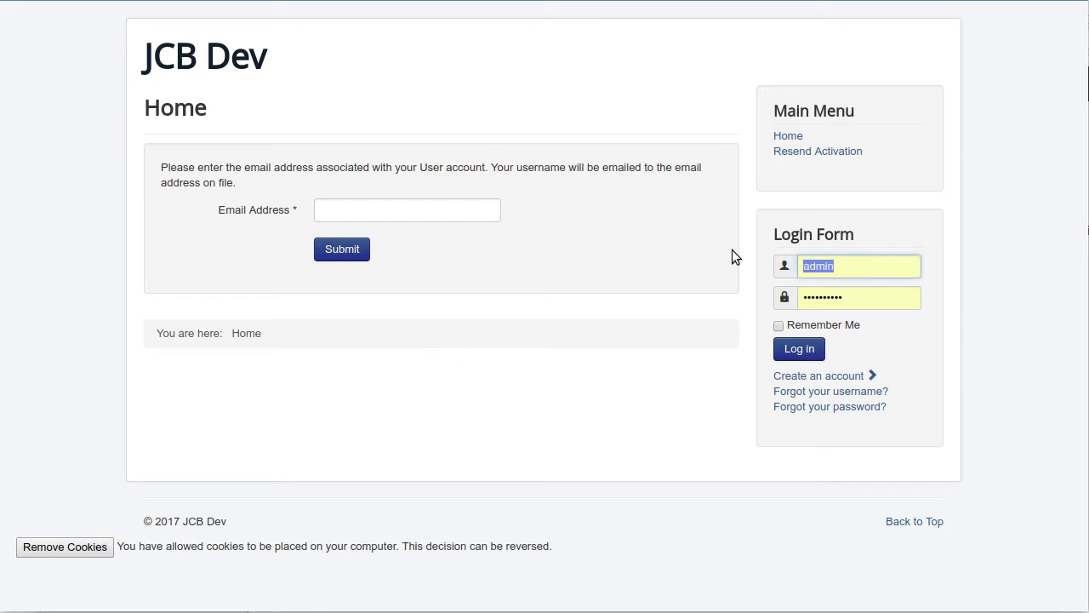
pyautogui.press('BackSpace')
pyautogui.press('Tab')
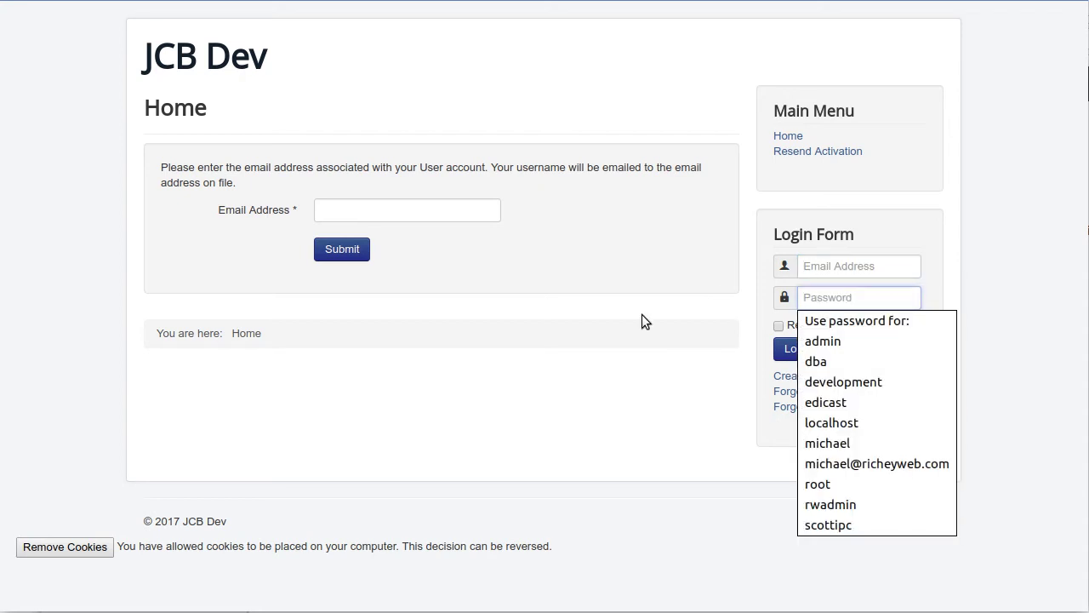
pyautogui.click(644, 383)
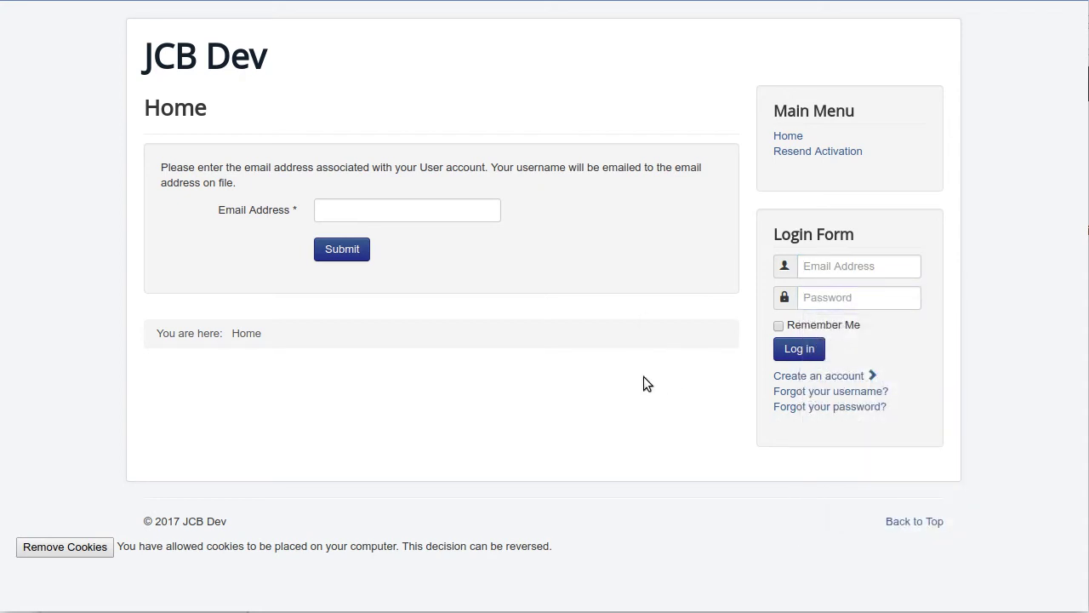